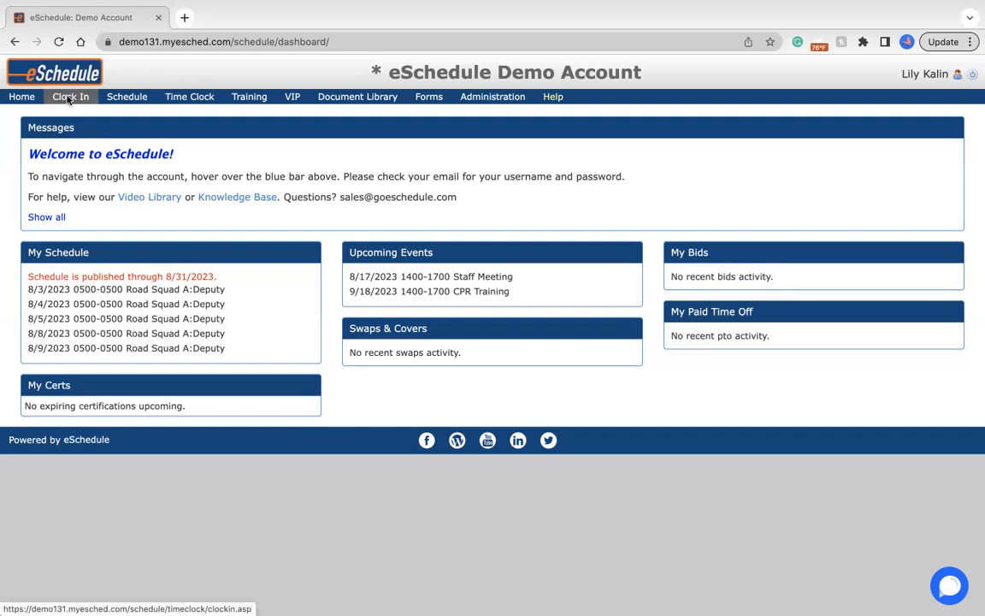
- Clock in with the activity Meeting and the comment "test"
left_click(69, 98)
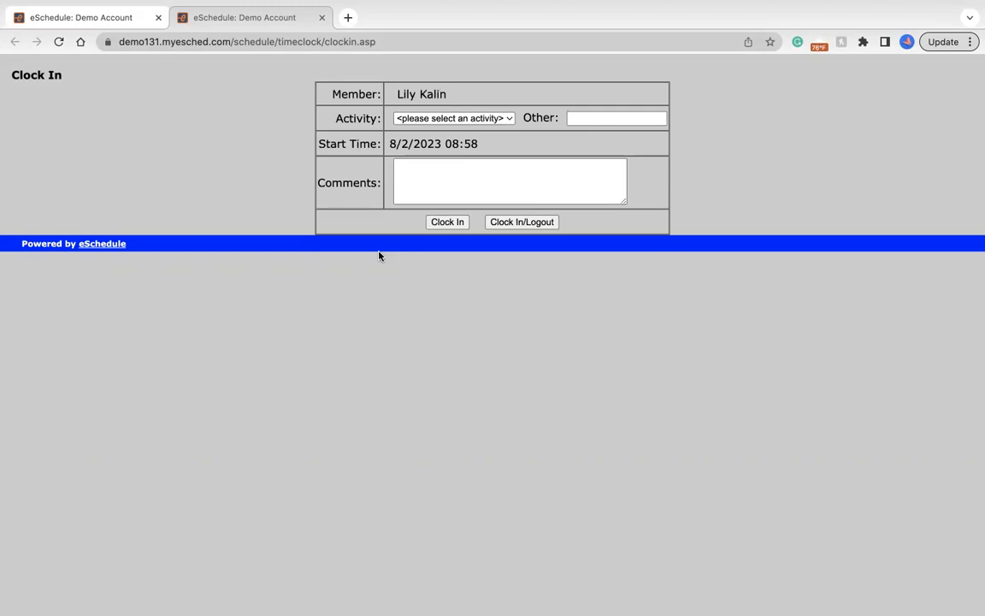
left_click(461, 122)
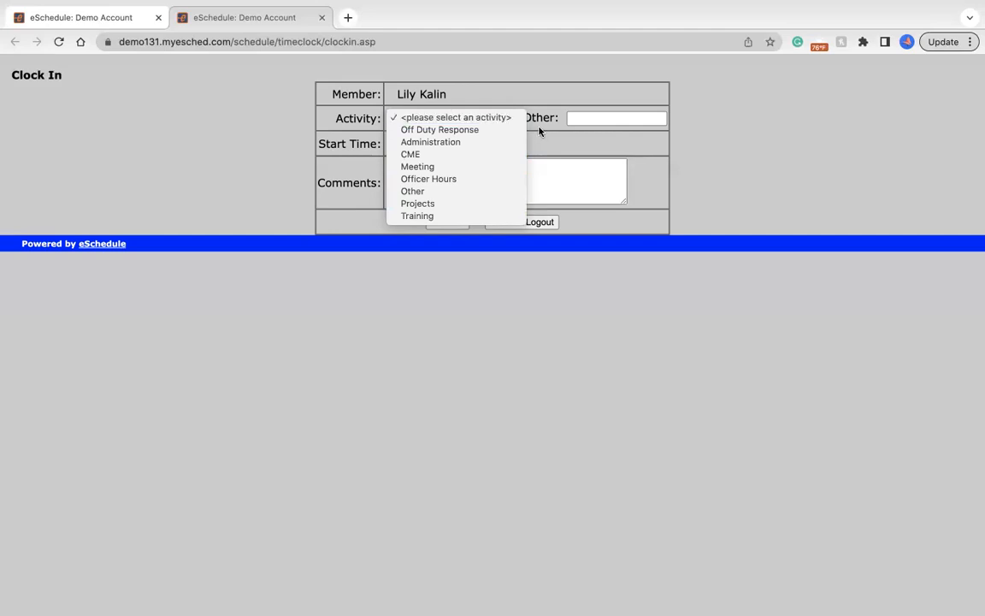
left_click(451, 166)
left_click(428, 167)
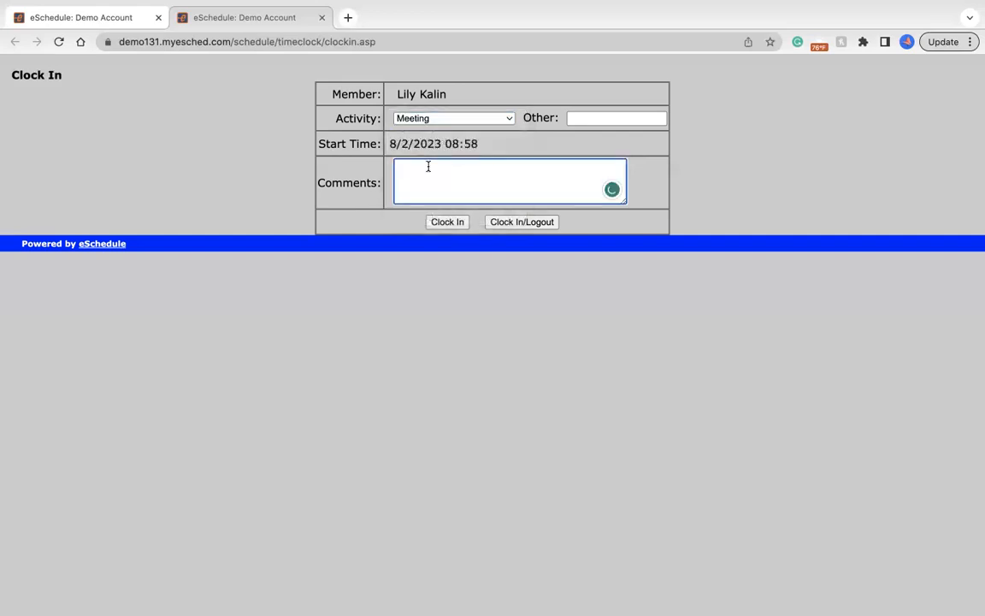
type("ts")
key("BackSpace")
type("est")
left_click(442, 224)
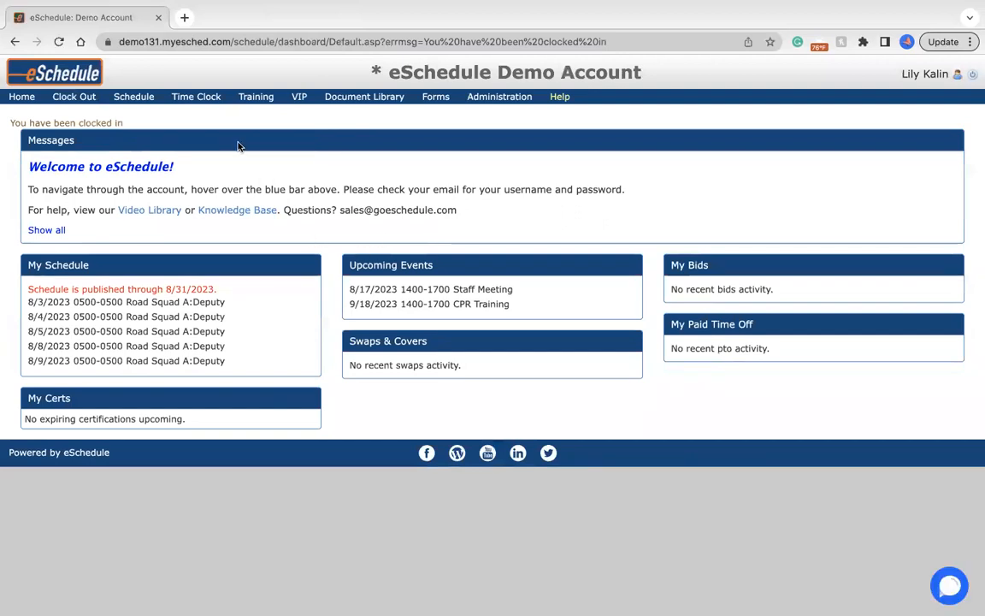
left_click_drag(129, 126, 11, 122)
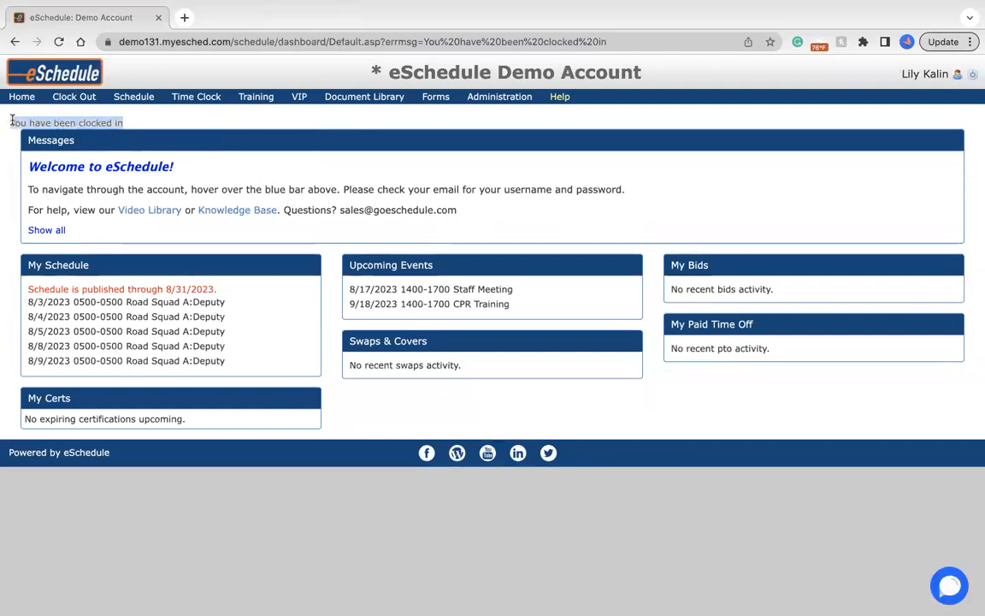
left_click(158, 128)
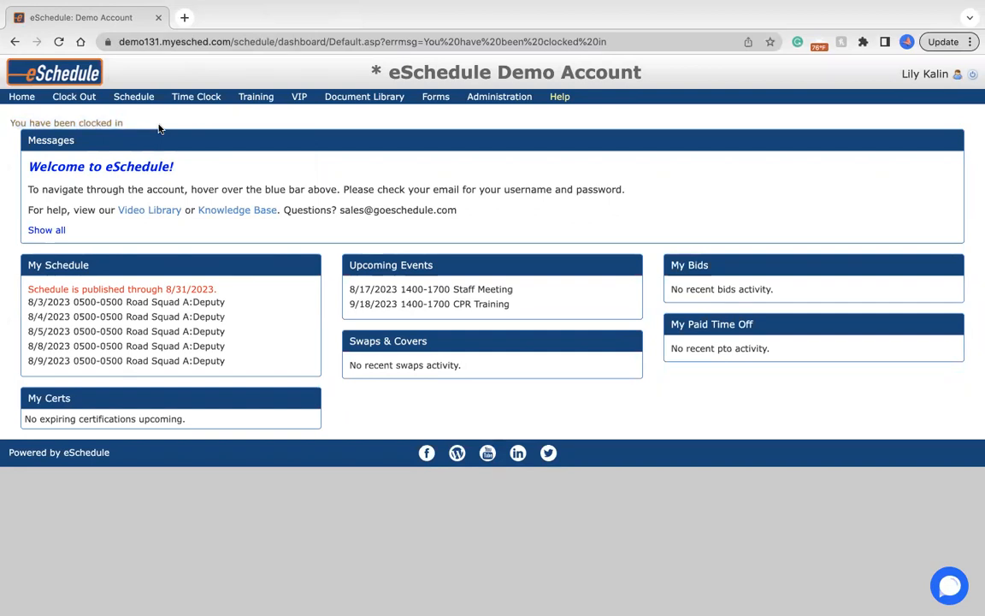
- Clock out of the Meeting activity with the comment "test"
left_click(70, 99)
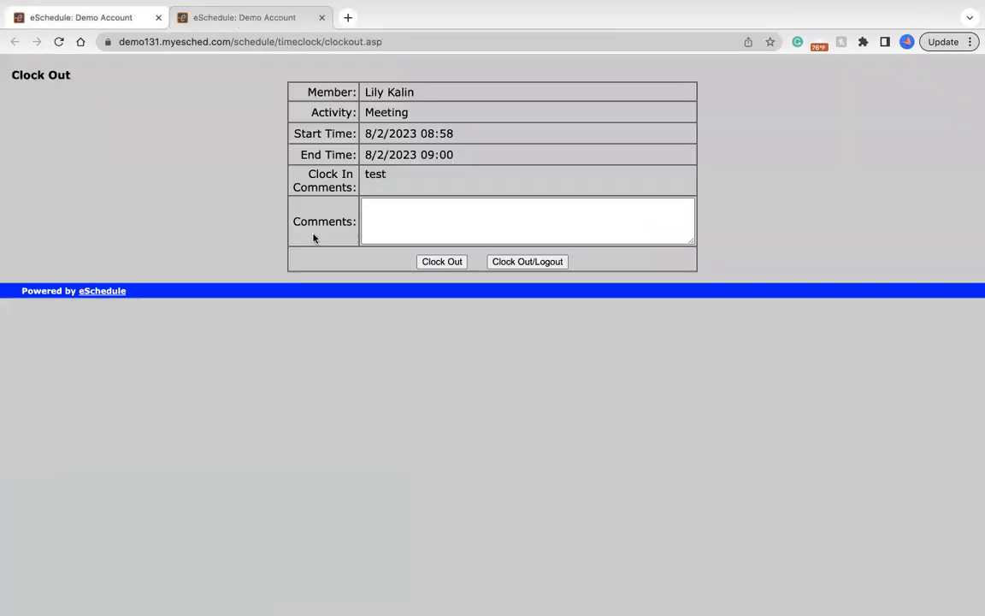
left_click(408, 206)
type("test")
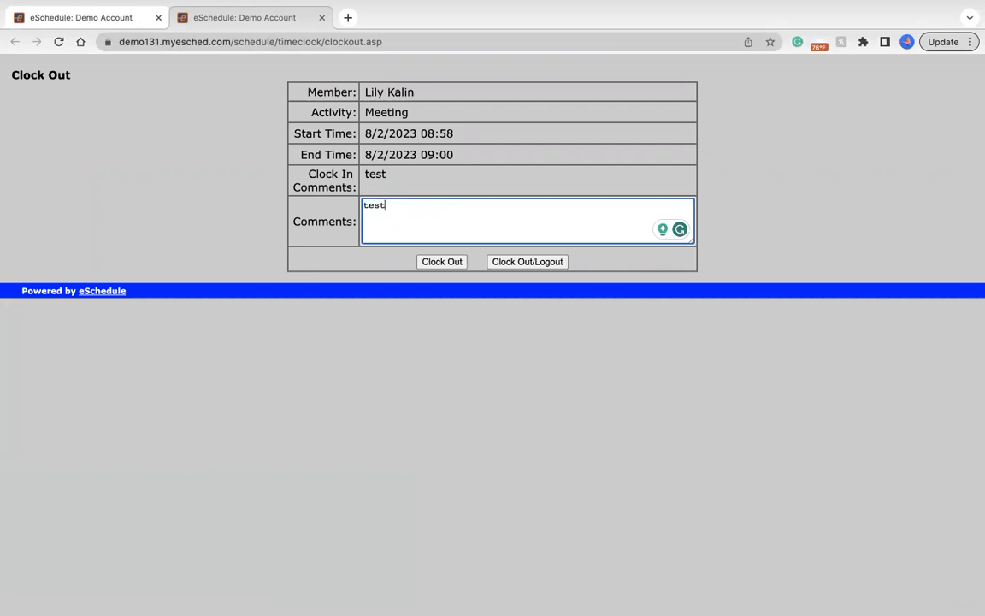
left_click(448, 261)
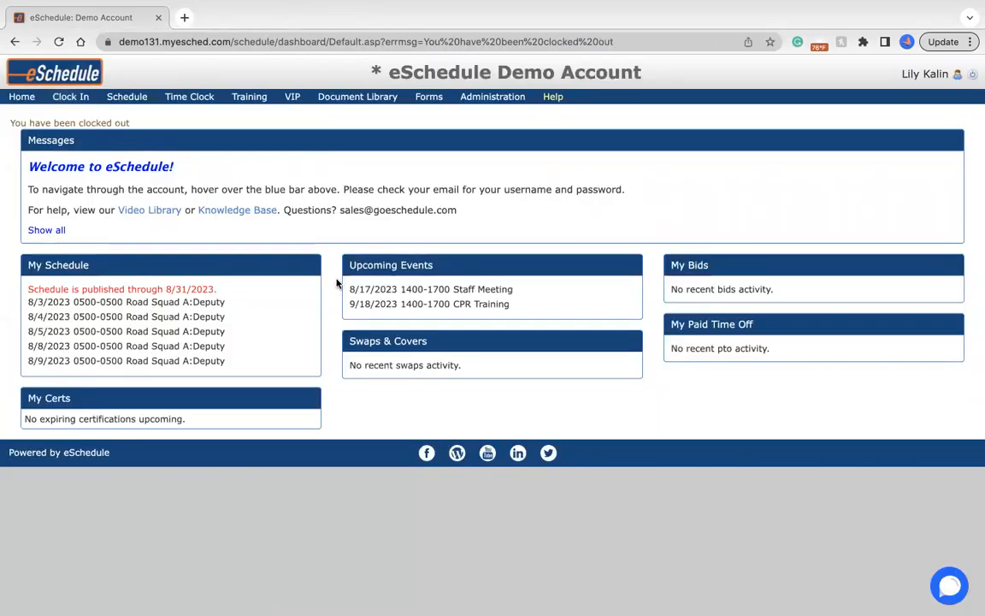
- Open the Enter Time form, review its available activity choices, and close the form without submitting
mouse_move(189, 96)
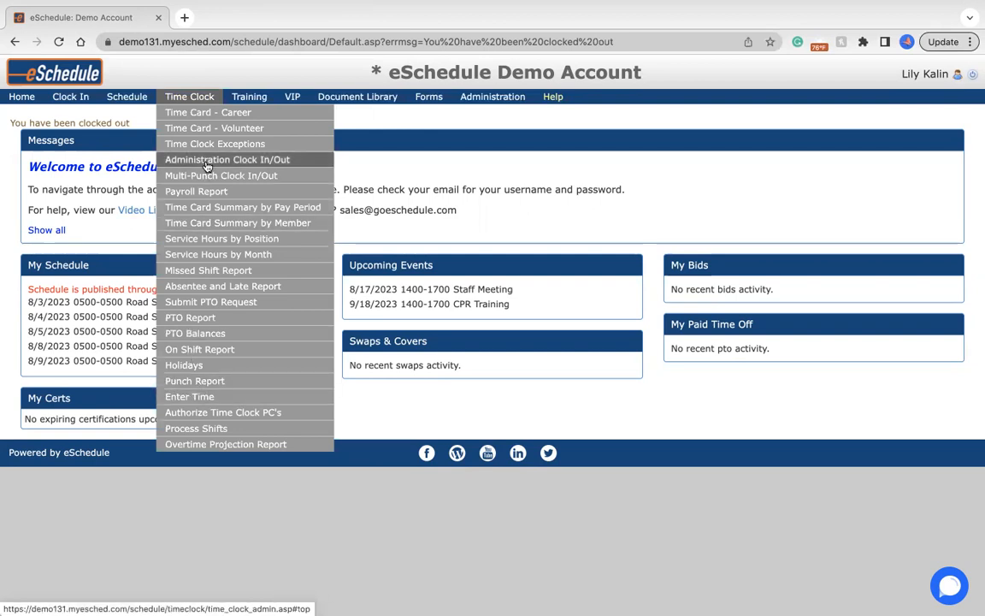
mouse_move(100, 108)
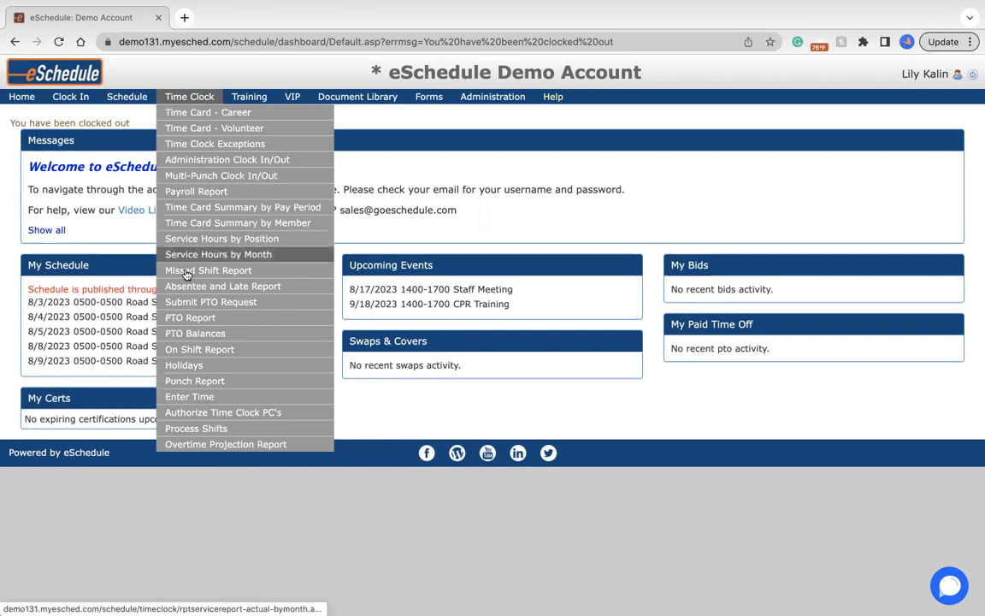
left_click(228, 401)
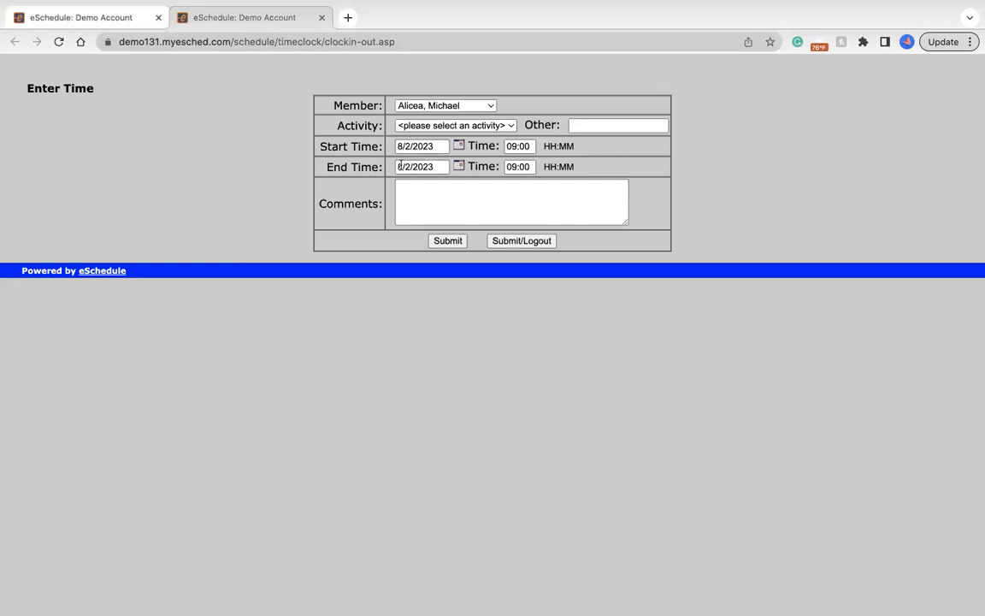
left_click(438, 128)
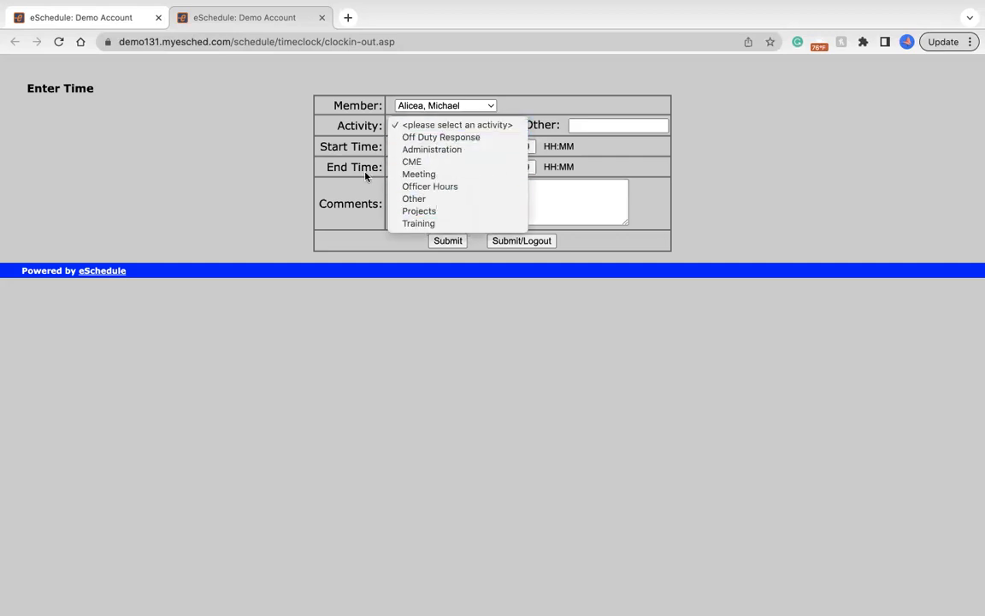
left_click(346, 192)
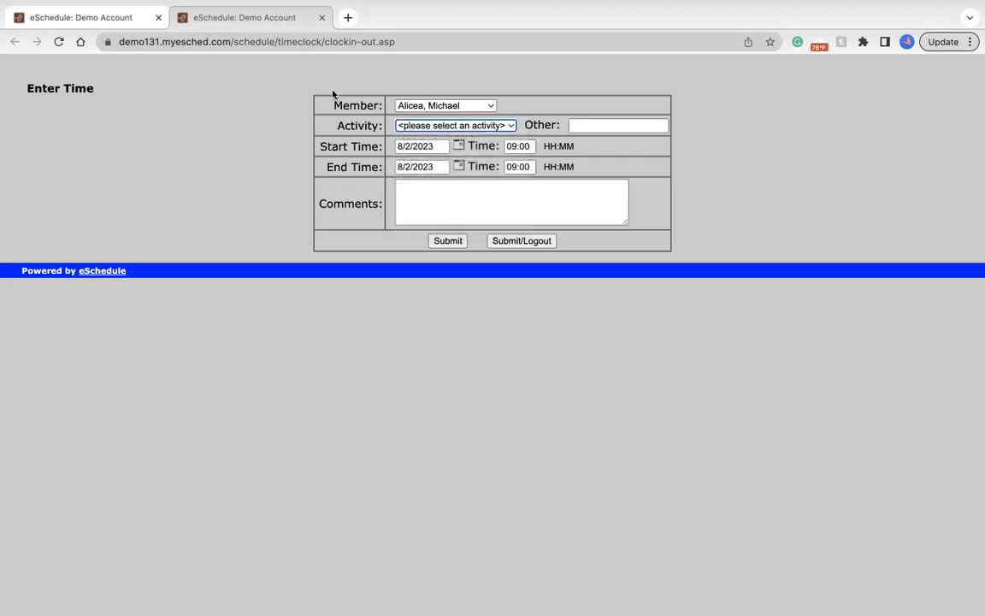
left_click(321, 17)
- Process the shifts from 07/23/2023 to 07/30/2023 and accept the confirmation
mouse_move(198, 101)
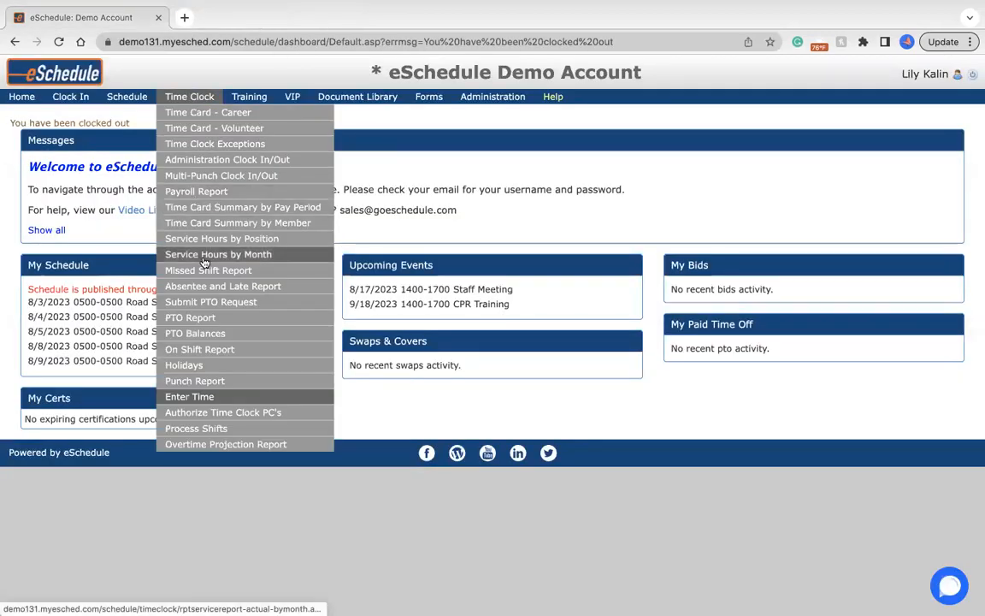
left_click(206, 430)
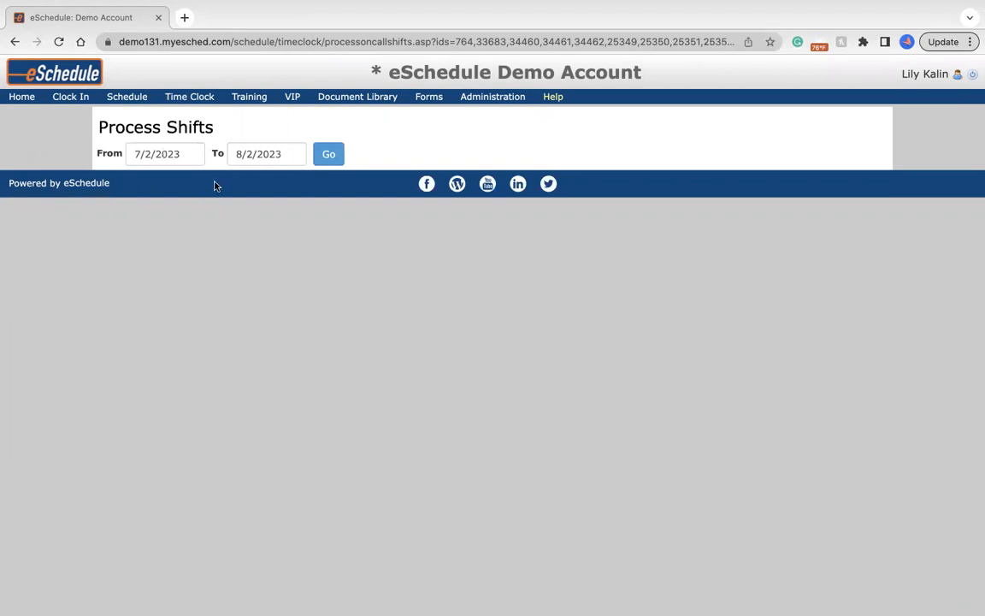
left_click(190, 155)
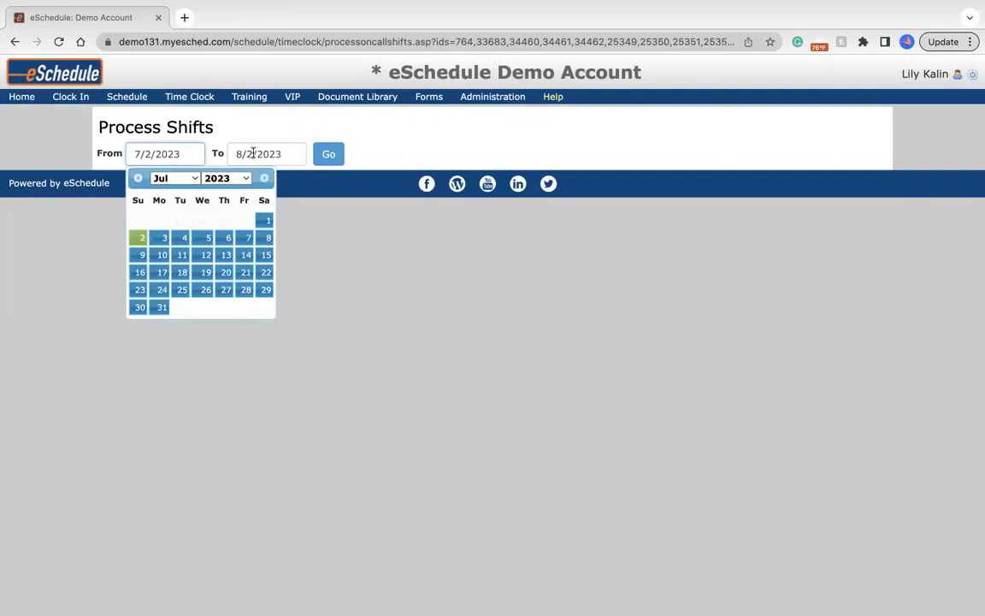
left_click(137, 289)
left_click(295, 153)
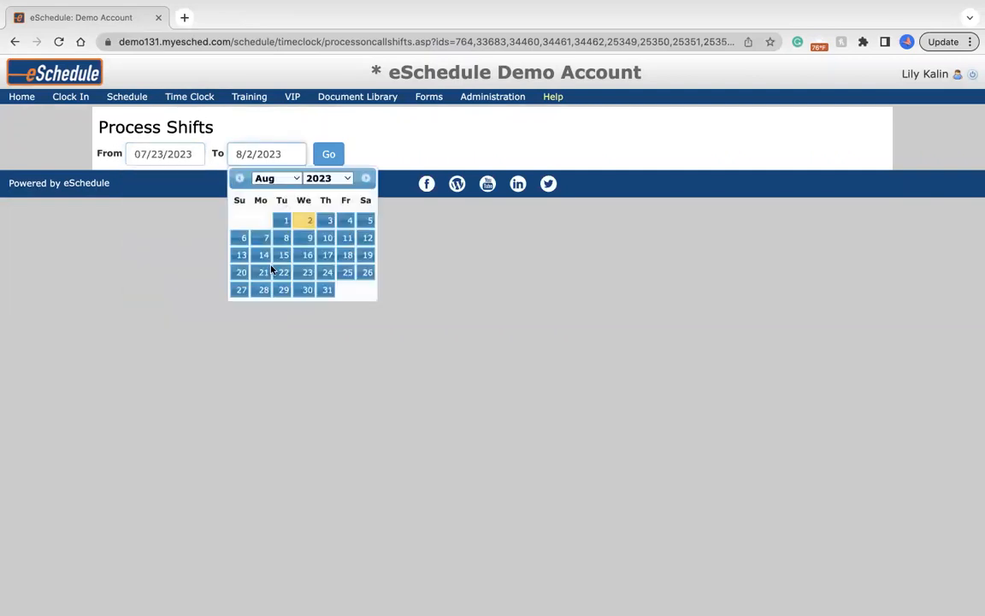
left_click(239, 178)
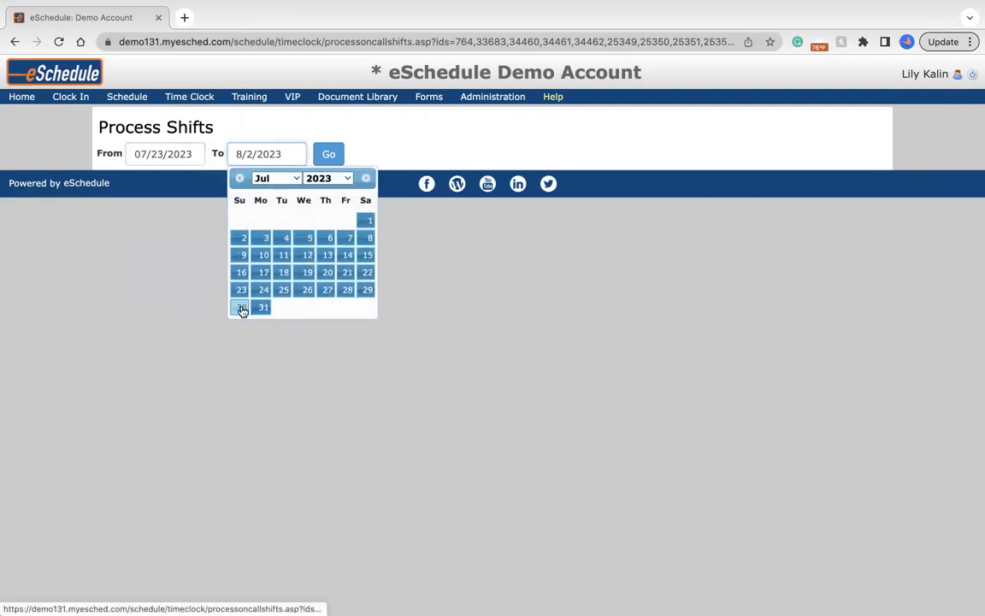
left_click(241, 307)
left_click(333, 162)
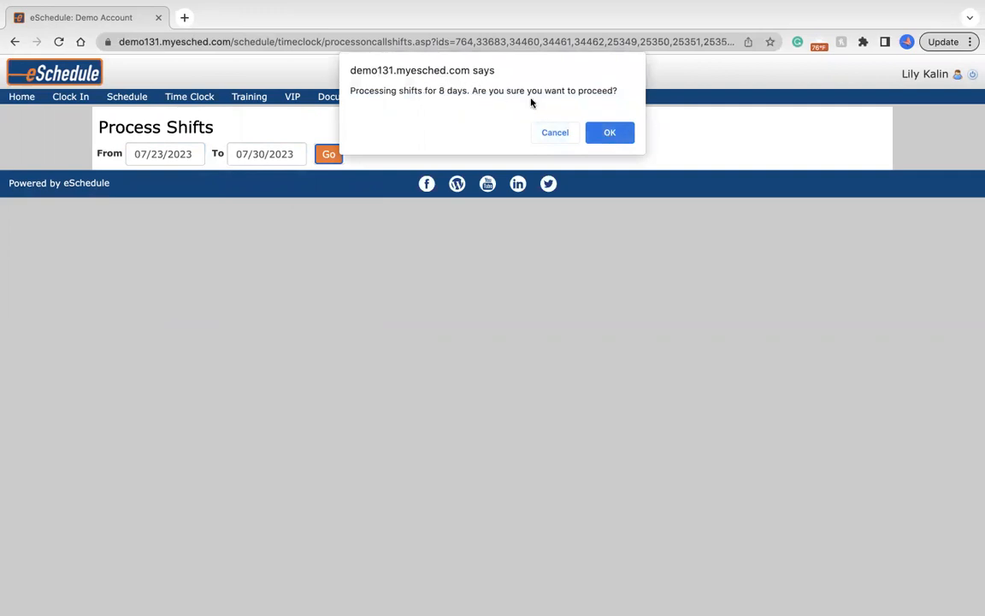
left_click(609, 132)
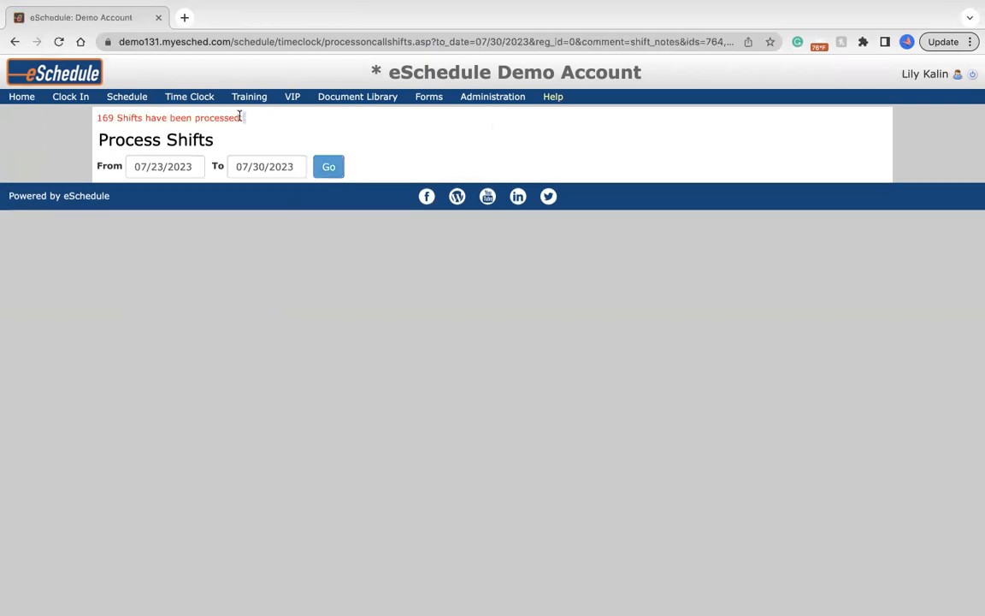
left_click_drag(244, 118, 97, 118)
left_click(276, 125)
- Open the Administration Clock In/Out form and enter +12 as the approved end time to set it to 21:03
mouse_move(189, 98)
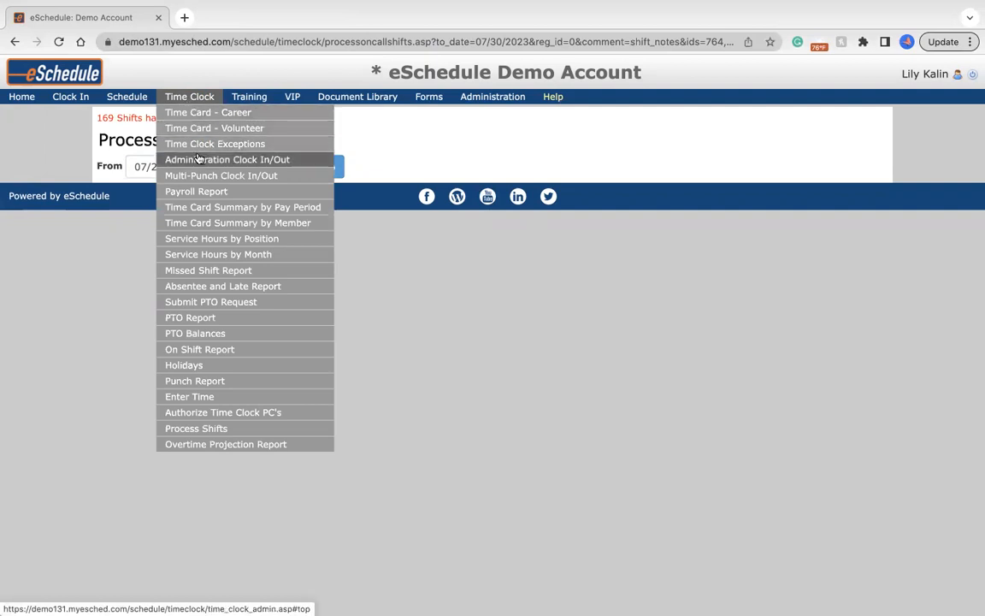
left_click(317, 164)
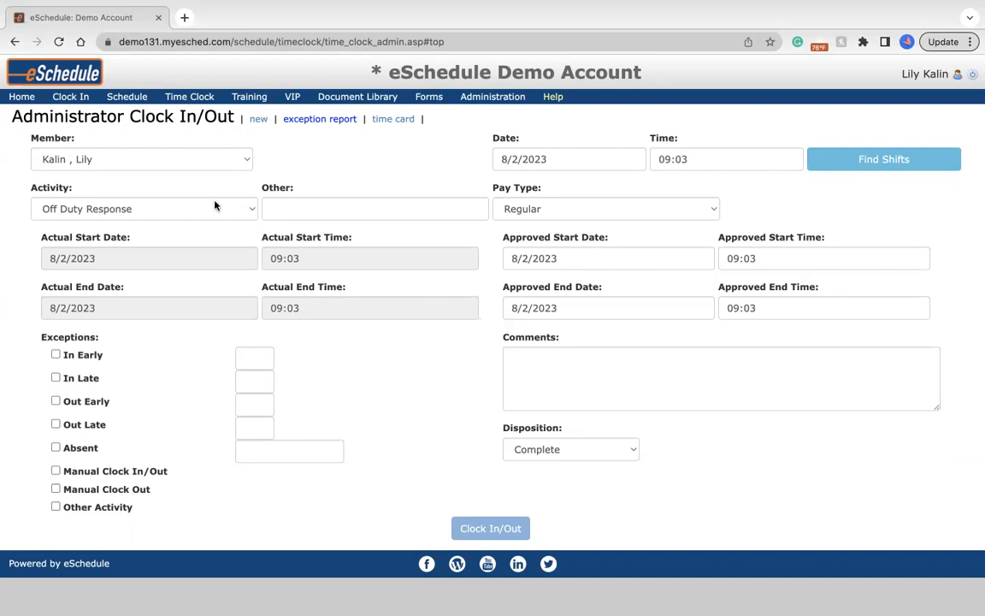
left_click(201, 162)
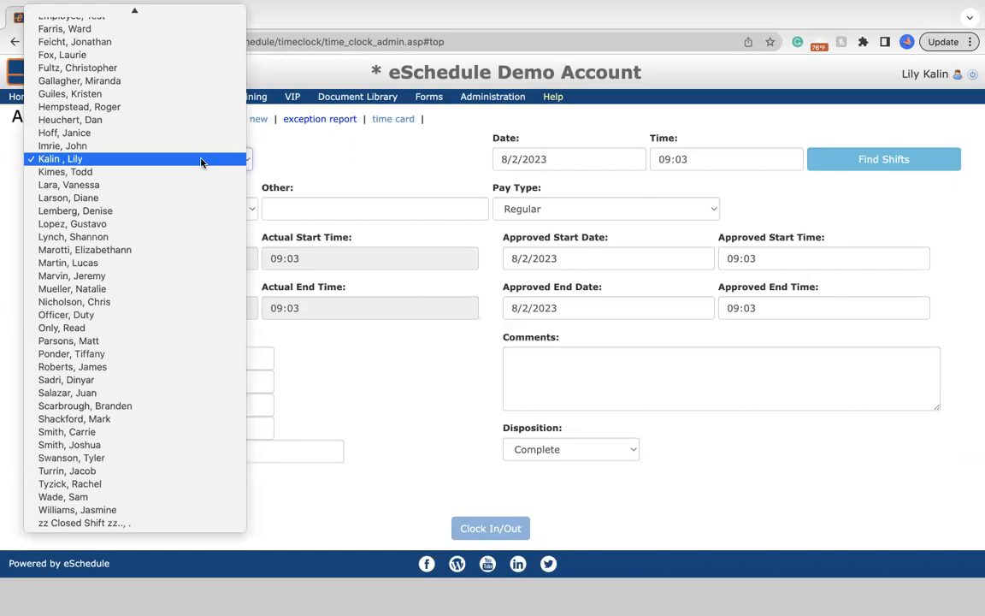
left_click(202, 162)
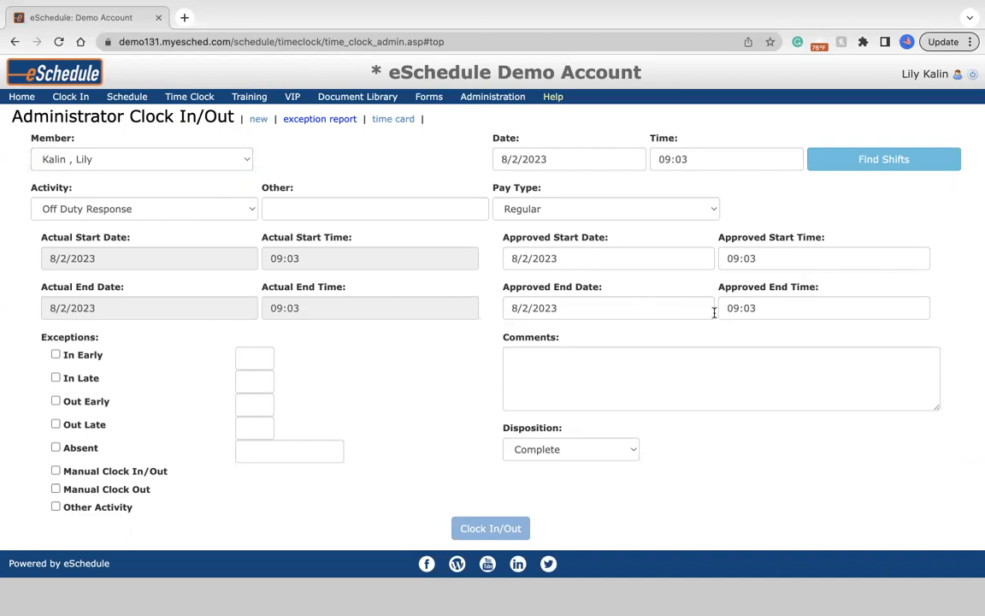
left_click_drag(764, 309, 724, 308)
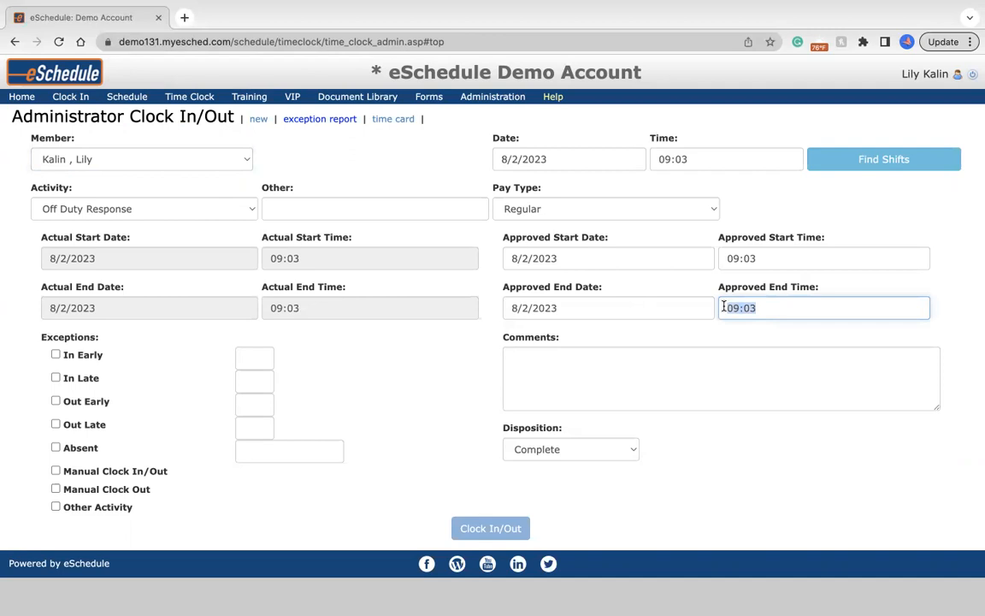
key("BackSpace")
type("+12")
key("Tab")
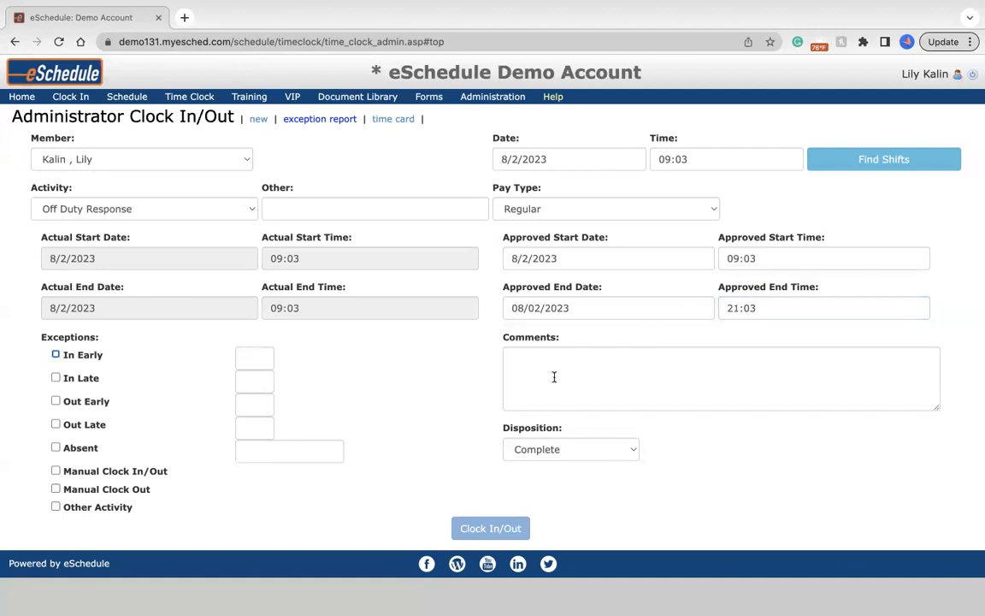
left_click(443, 399)
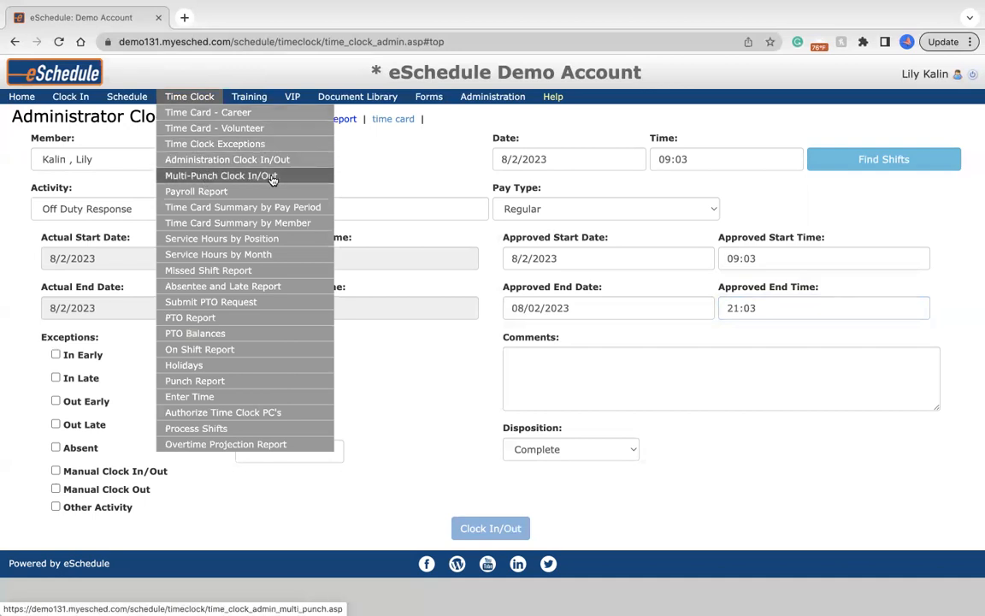
- In the Multi-Punch Clock In/Out form, select the first, third and eighth members of the first column and the fourth and seventh of the second
left_click(303, 185)
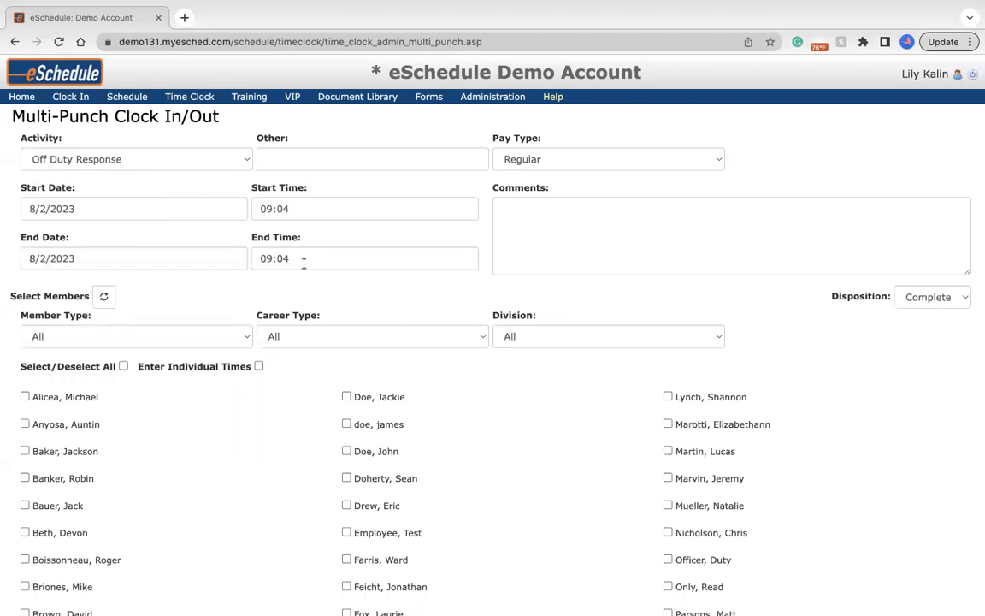
scroll(258, 376, "down", 1)
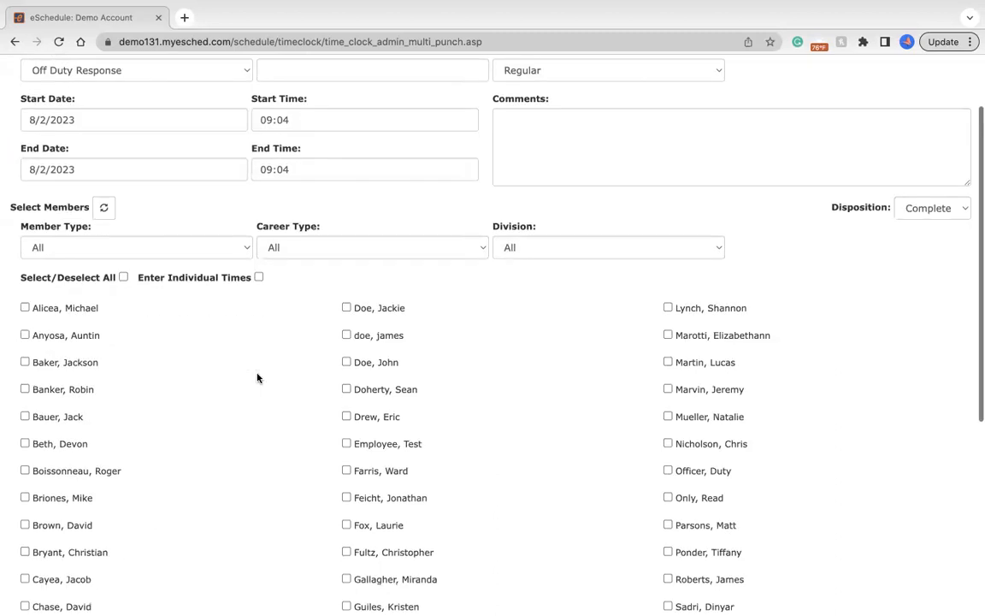
left_click(24, 307)
left_click(24, 361)
left_click(346, 389)
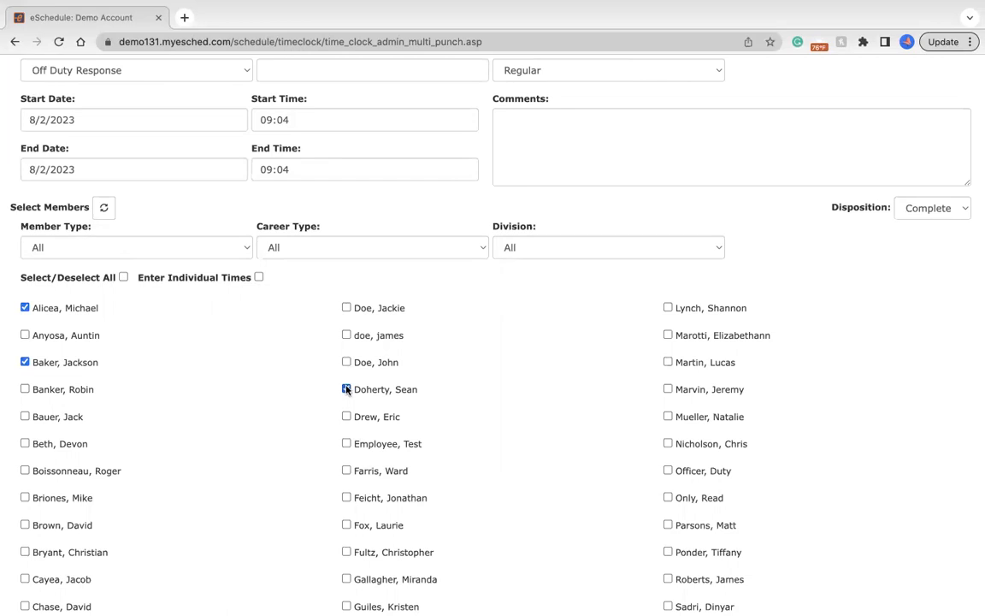
left_click(347, 471)
left_click(24, 497)
scroll(185, 446, "up", 1)
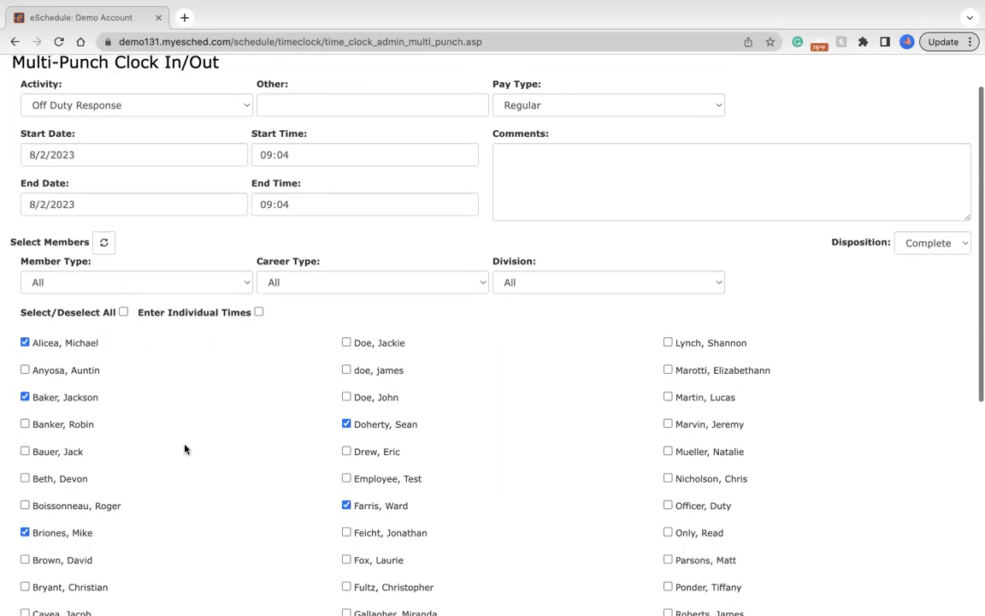
- Enable individual time entry, review the approved start and end fields for the whole member list, and return to the home dashboard
left_click(259, 313)
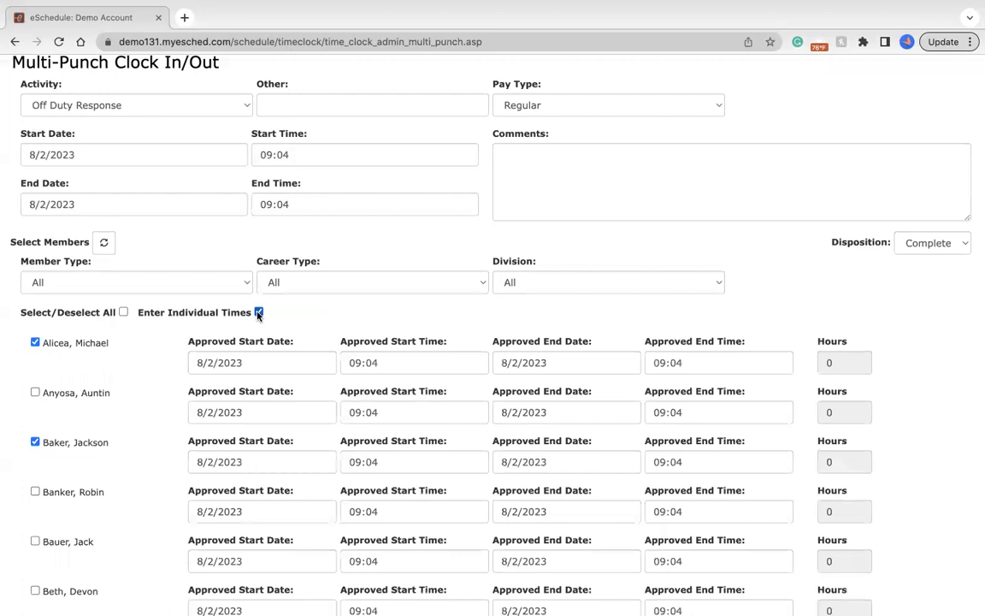
scroll(216, 436, "down", 3)
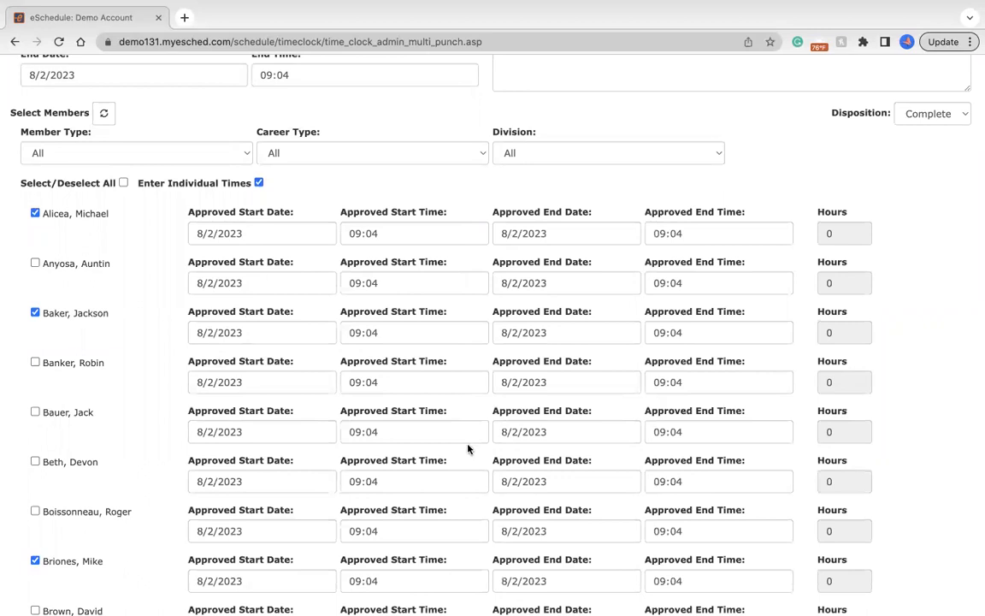
scroll(466, 449, "down", 5)
scroll(468, 445, "down", 20)
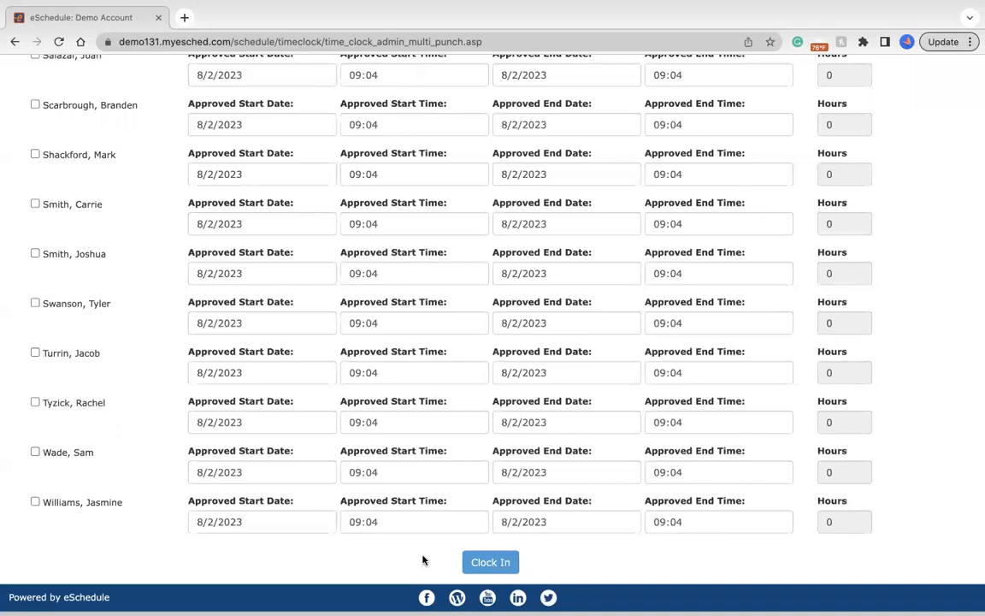
scroll(354, 496, "up", 20)
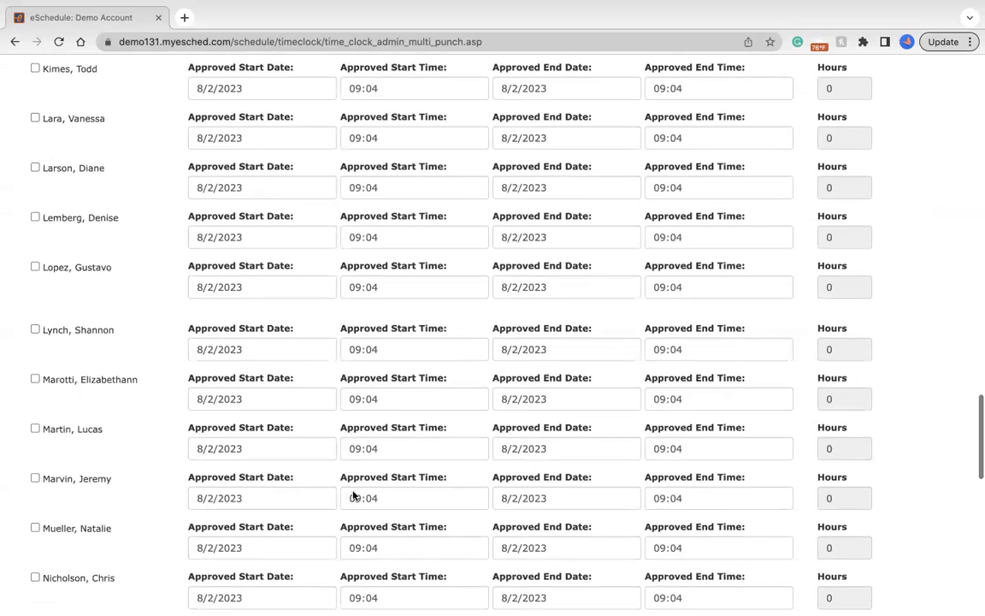
scroll(354, 495, "up", 5)
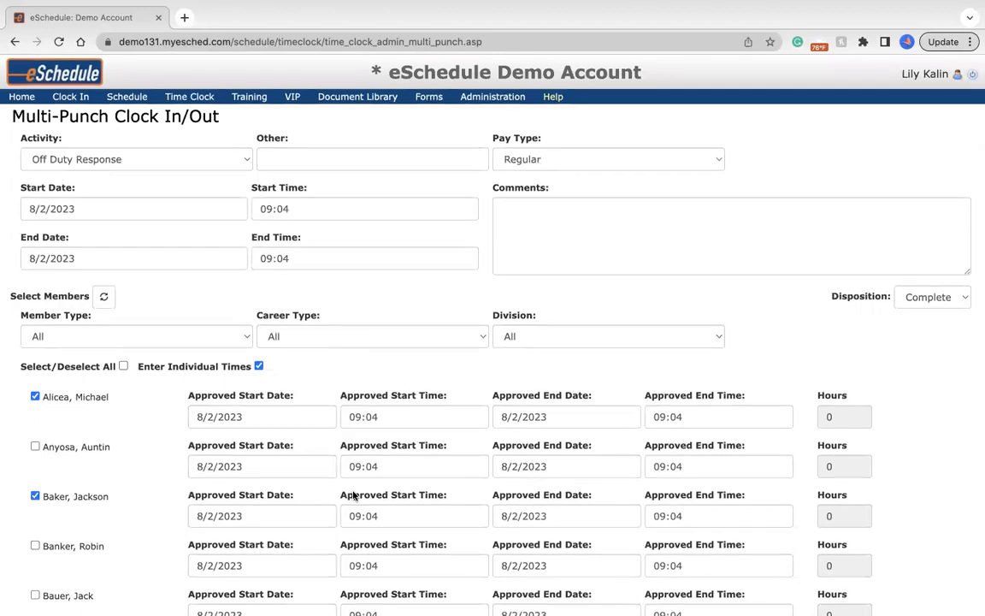
left_click(24, 98)
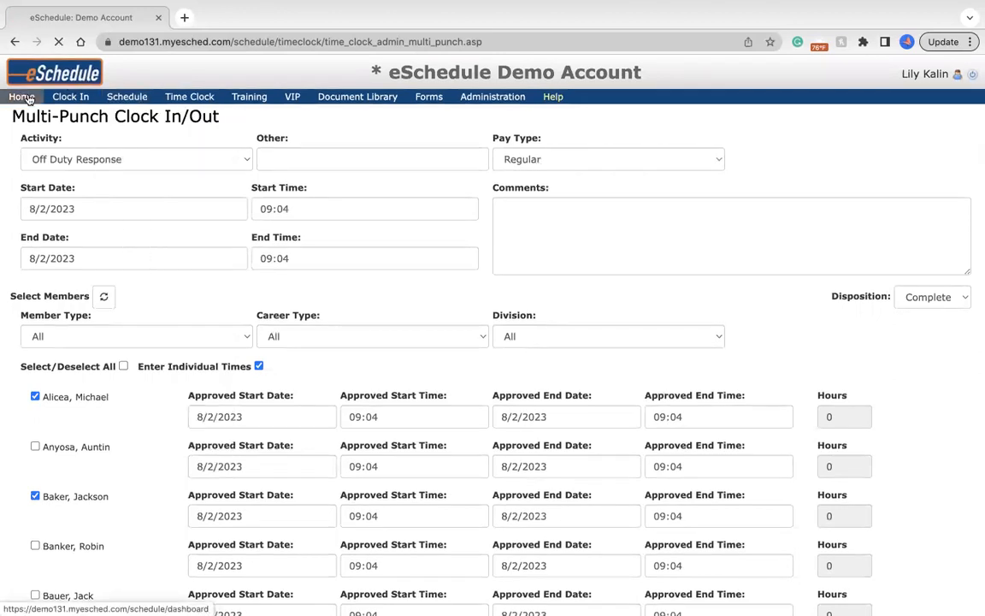